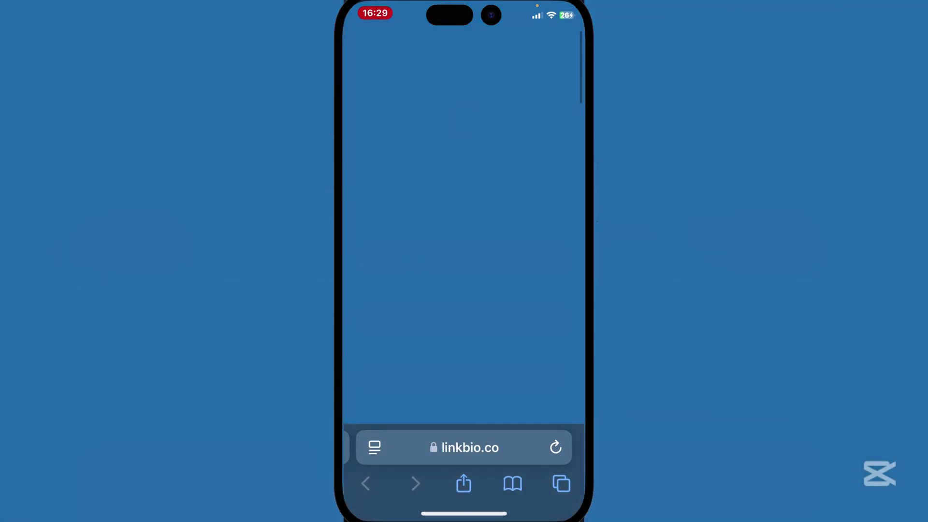
{"action": "scroll", "coordinate": [464, 291], "scroll_direction": "up", "scroll_amount": 2}
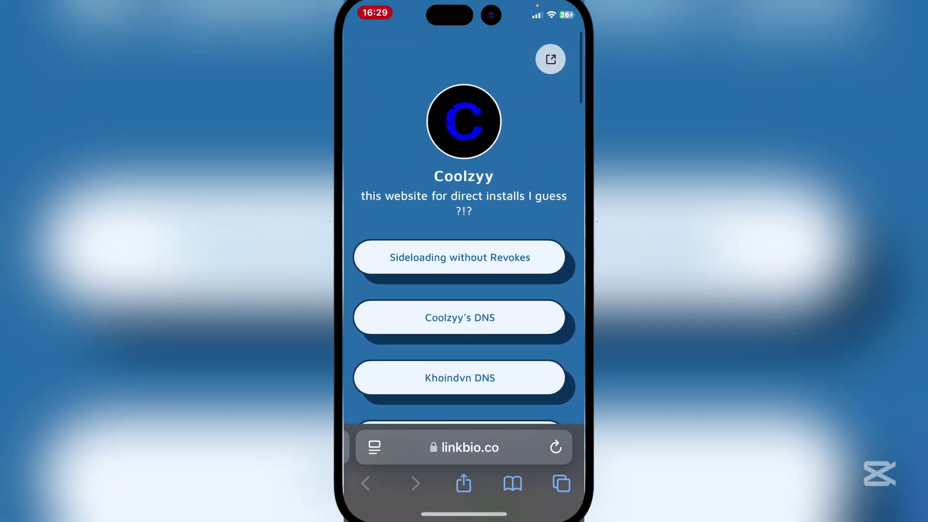
{"action": "scroll", "coordinate": [465, 290], "scroll_direction": "down", "scroll_amount": 3}
{"action": "scroll", "coordinate": [465, 290], "scroll_direction": "up", "scroll_amount": 1}
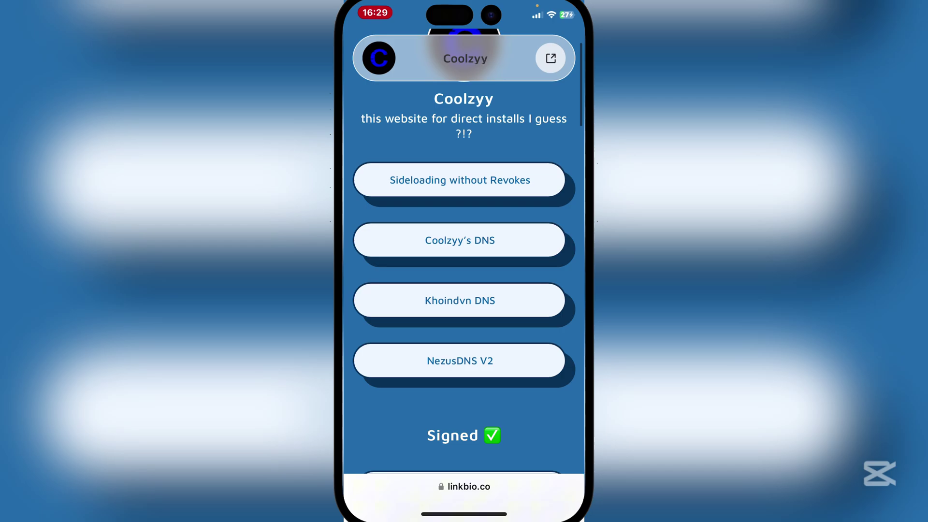
{"action": "scroll", "coordinate": [465, 290], "scroll_direction": "down", "scroll_amount": 5}
{"action": "scroll", "coordinate": [464, 290], "scroll_direction": "up", "scroll_amount": 2}
{"action": "scroll", "coordinate": [464, 290], "scroll_direction": "down", "scroll_amount": 3}
{"action": "scroll", "coordinate": [464, 290], "scroll_direction": "up", "scroll_amount": 3}
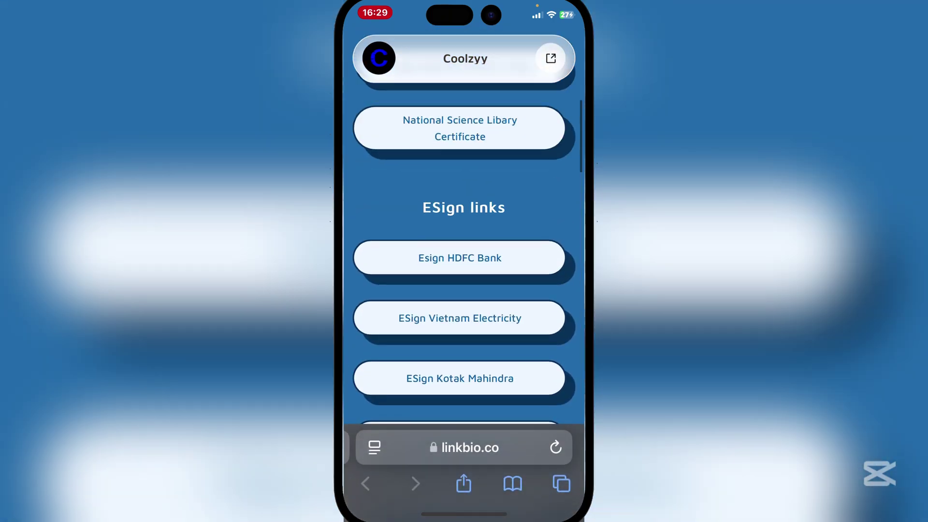
{"action": "scroll", "coordinate": [464, 290], "scroll_direction": "up", "scroll_amount": 5}
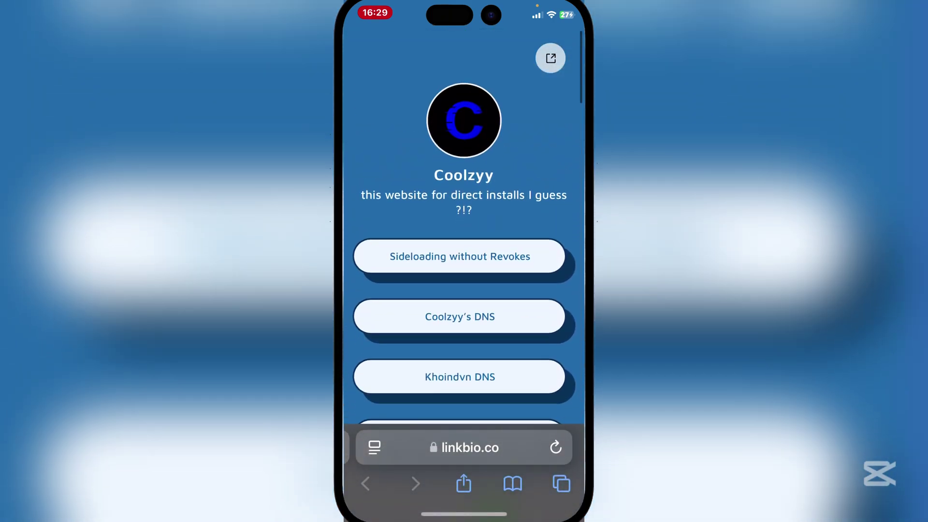
{"action": "scroll", "coordinate": [464, 290], "scroll_direction": "down", "scroll_amount": 2}
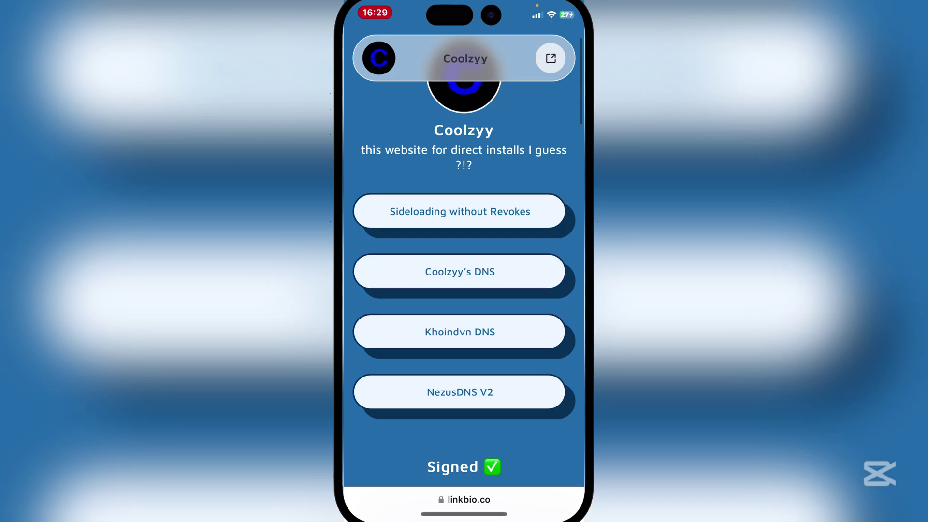
{"action": "scroll", "coordinate": [464, 290], "scroll_direction": "down", "scroll_amount": 3}
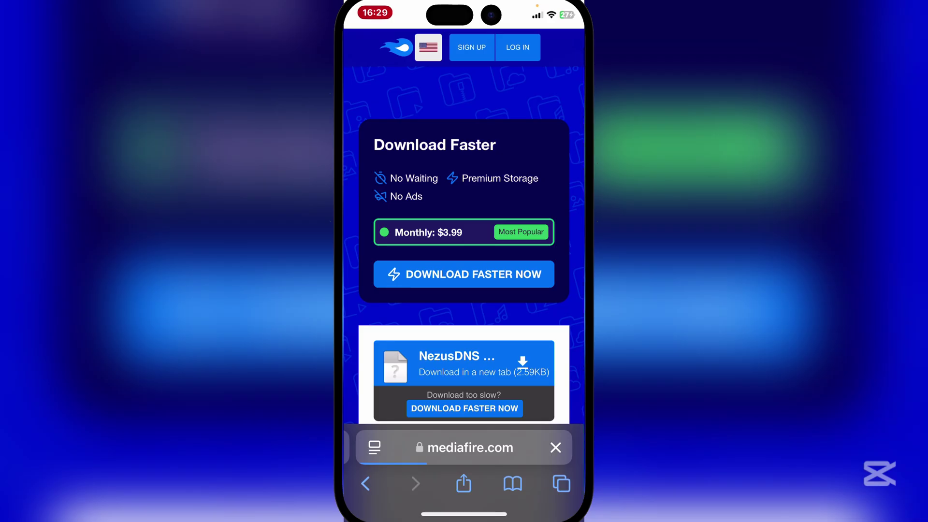
- Start the NezusDNS V2 profile download from its MediaFire page
{"action": "left_click", "coordinate": [522, 363]}
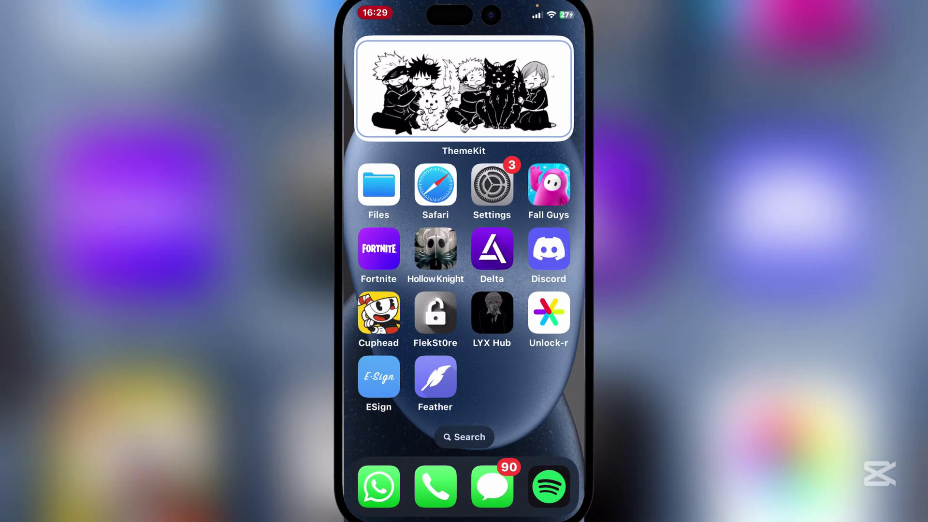
- Install the NezusDNS | Best DNS profile from VPN & Device Management, accepting the unsigned warning
{"action": "left_click", "coordinate": [492, 184]}
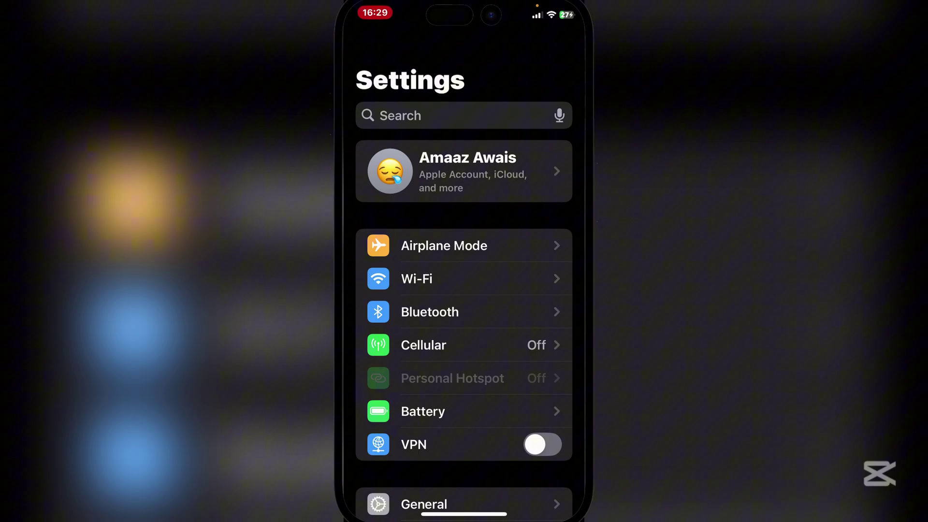
{"action": "scroll", "coordinate": [465, 290], "scroll_direction": "down", "scroll_amount": 3}
{"action": "scroll", "coordinate": [464, 290], "scroll_direction": "up", "scroll_amount": 3}
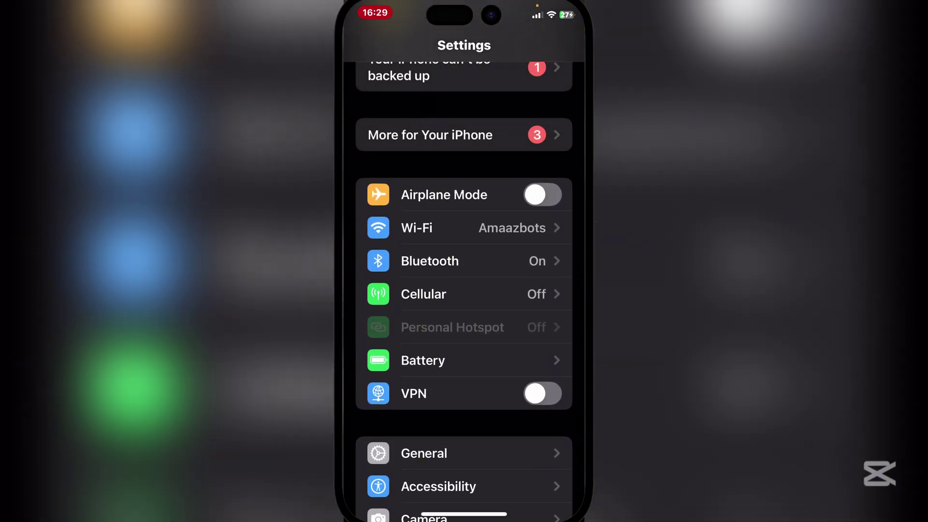
{"action": "left_click", "coordinate": [424, 452]}
{"action": "scroll", "coordinate": [465, 290], "scroll_direction": "down", "scroll_amount": 10}
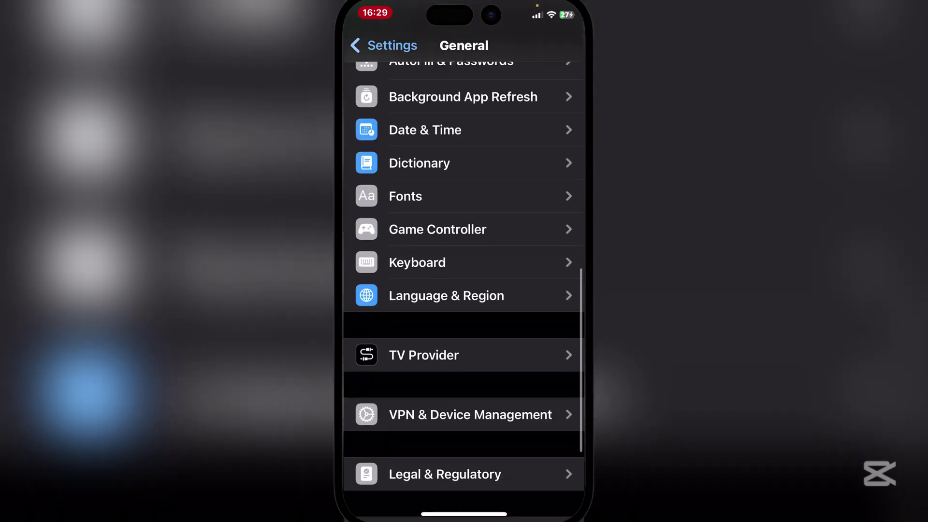
{"action": "left_click", "coordinate": [435, 414]}
{"action": "left_click", "coordinate": [465, 224]}
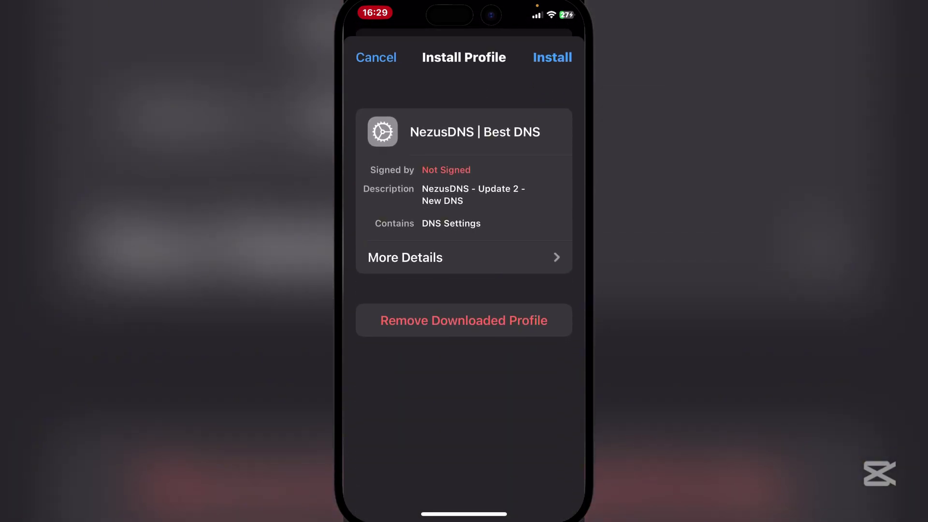
{"action": "left_click", "coordinate": [552, 57]}
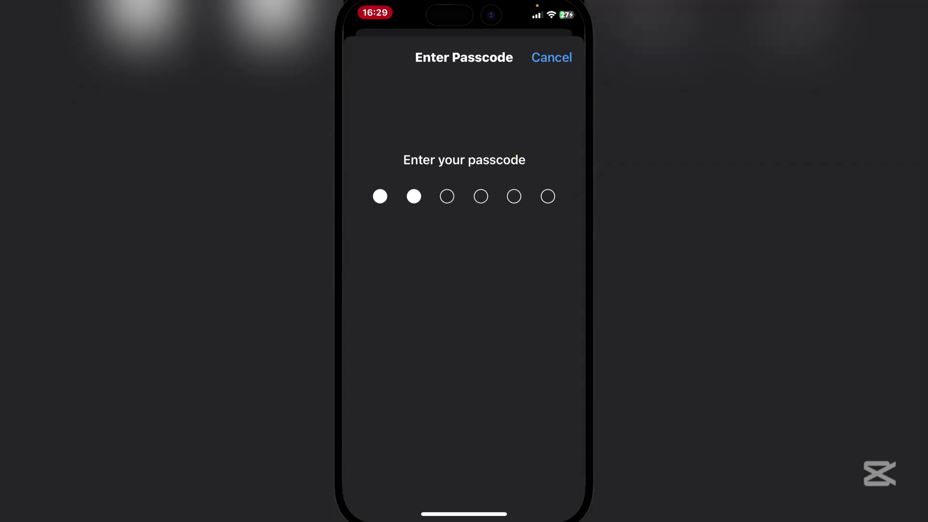
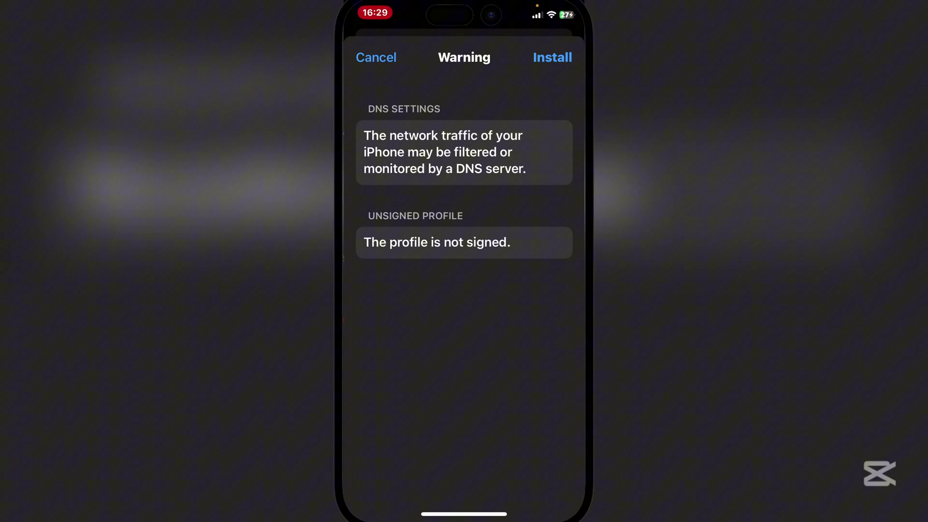
{"action": "left_click", "coordinate": [553, 57]}
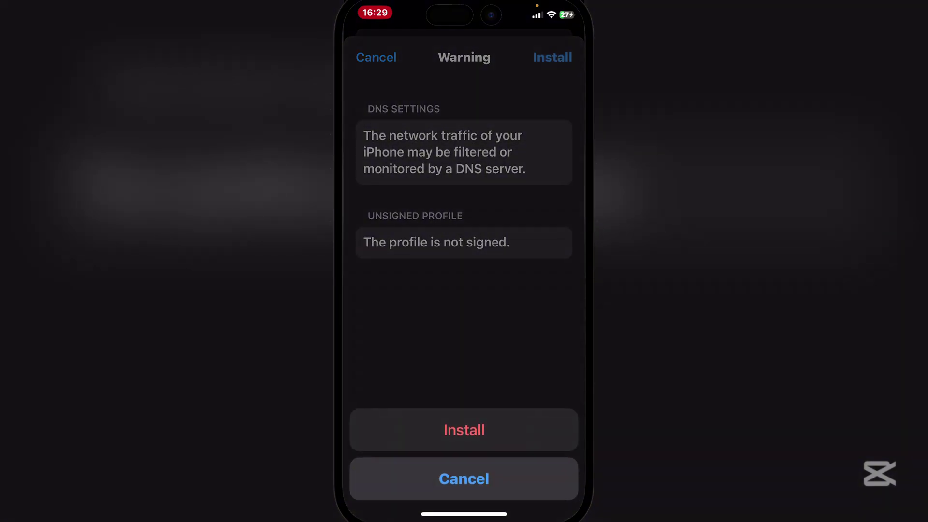
{"action": "left_click", "coordinate": [464, 430]}
{"action": "left_click", "coordinate": [555, 57]}
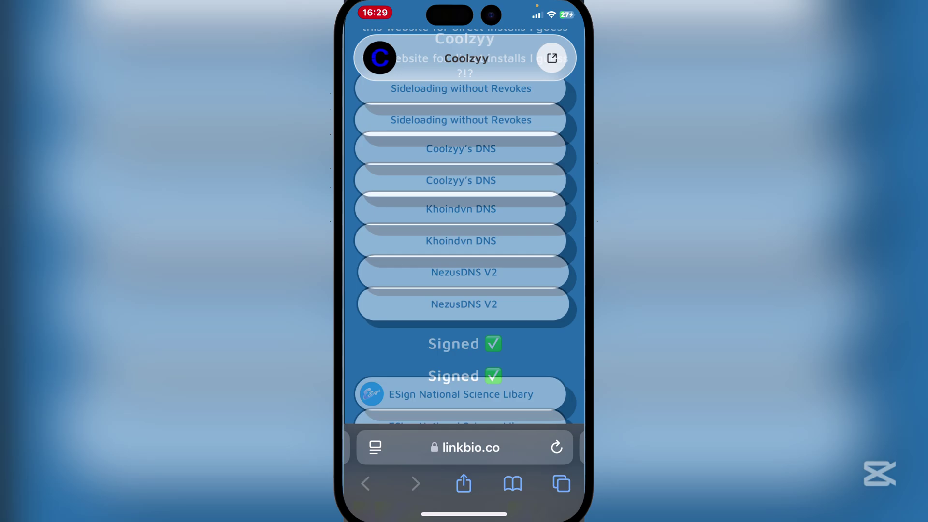
{"action": "scroll", "coordinate": [464, 290], "scroll_direction": "down", "scroll_amount": 1}
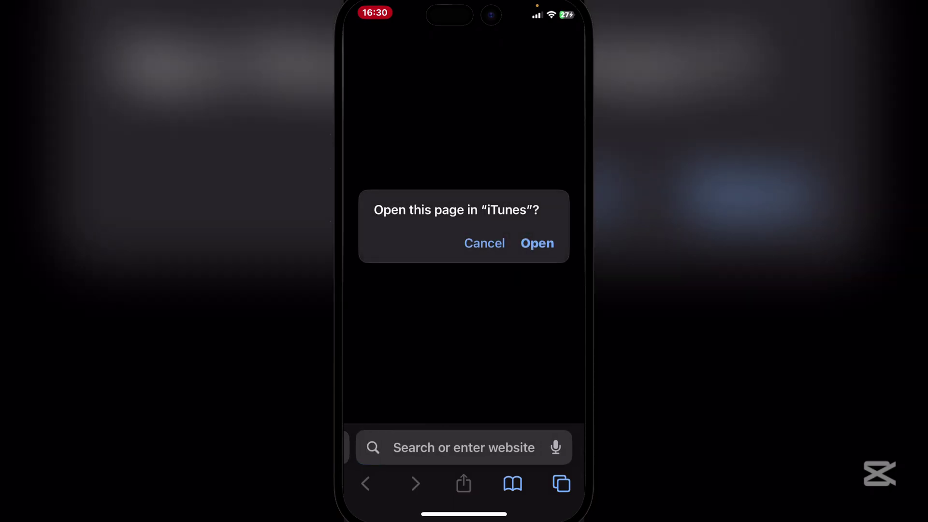
- Allow the ESign National Science Libary link to open and install the app
{"action": "left_click", "coordinate": [538, 243]}
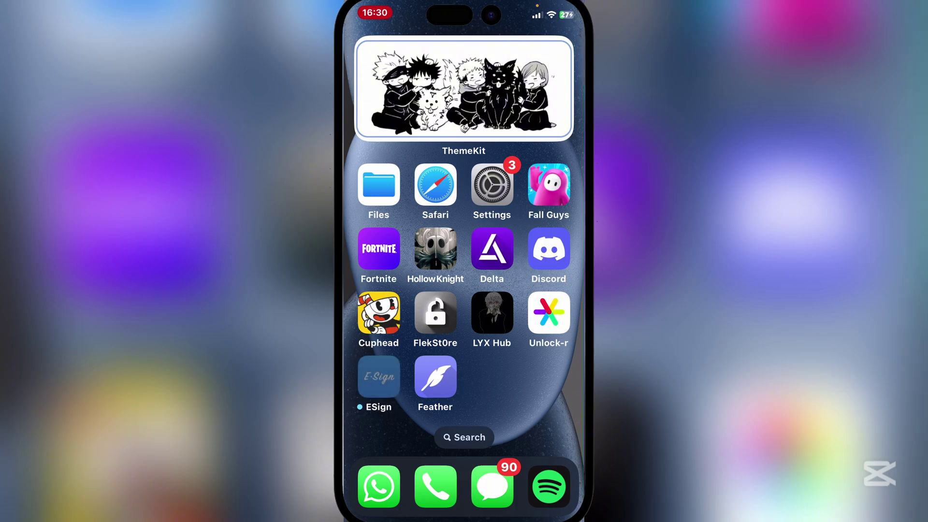
- Launch ESign, dismiss its disclaimer, and browse the Apps, AppStore, Settings and File tabs
{"action": "left_click", "coordinate": [378, 376]}
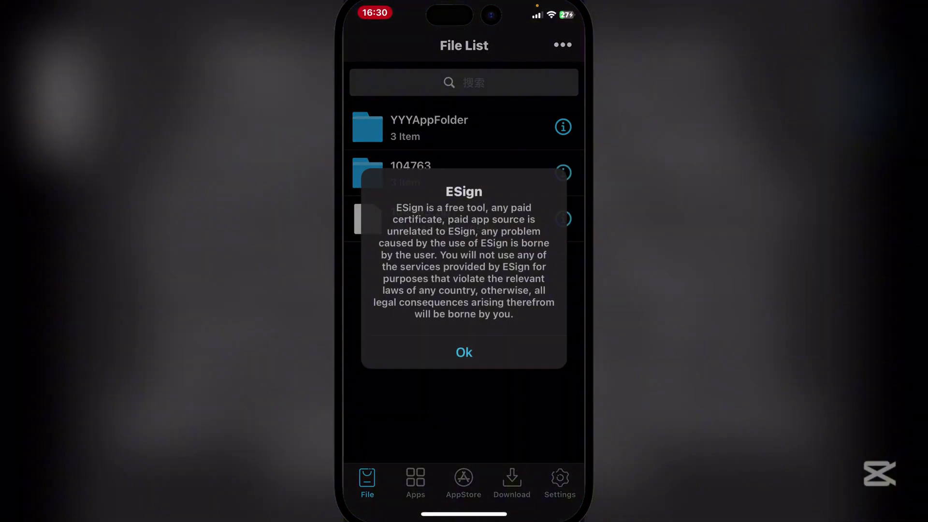
{"action": "left_click", "coordinate": [464, 352]}
{"action": "left_click", "coordinate": [415, 482]}
{"action": "left_click", "coordinate": [463, 482]}
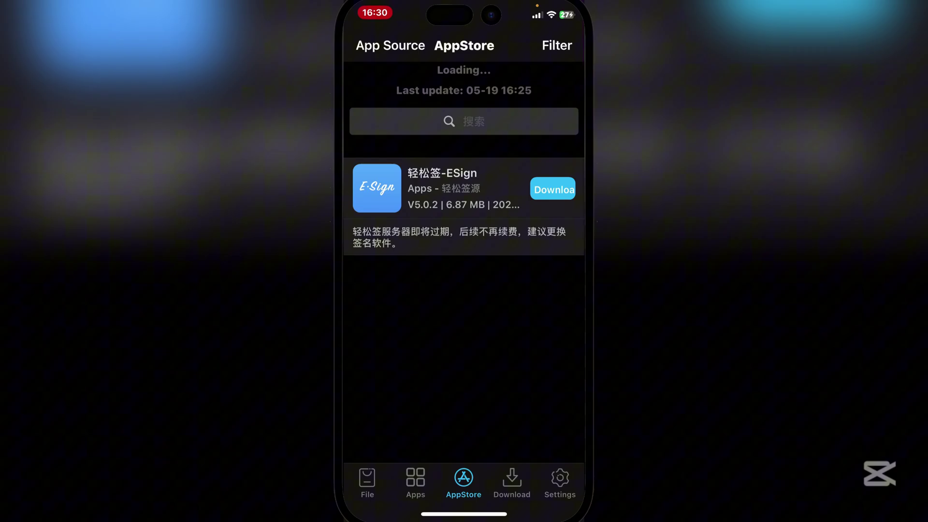
{"action": "left_click", "coordinate": [560, 482]}
{"action": "left_click", "coordinate": [367, 483]}
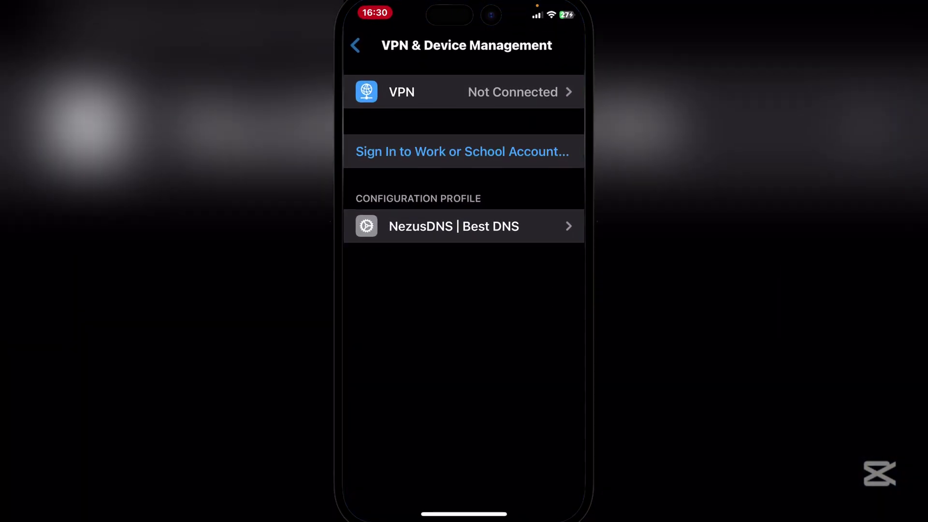
{"action": "scroll", "coordinate": [464, 217], "scroll_direction": "up", "scroll_amount": 3}
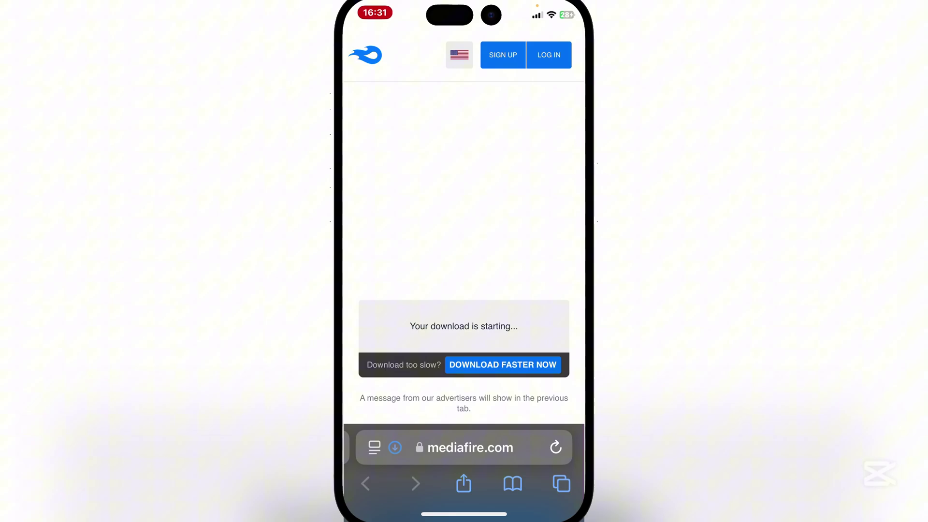
- Check the downloaded certificate zip in Safari's Downloads list
{"action": "left_click", "coordinate": [374, 447]}
{"action": "left_click", "coordinate": [400, 385]}
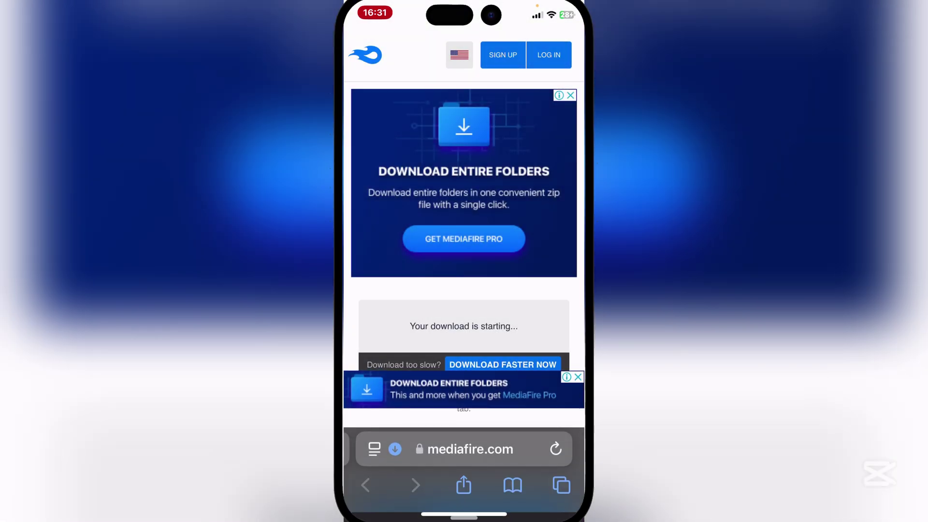